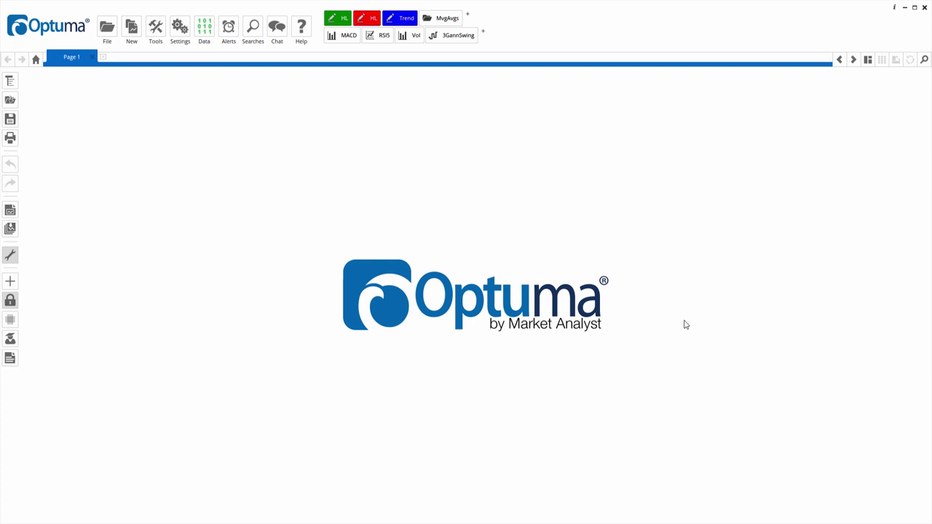
Create a new back test in the Back Tester and rename it 'MA Crossover'.
left_click(253, 29)
left_click(255, 55)
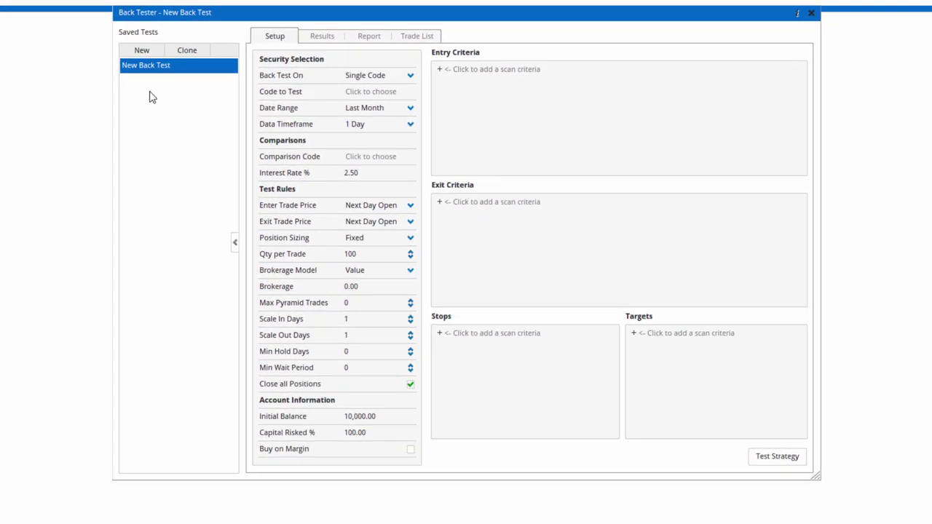
mouse_move(145, 72)
double_click(150, 71)
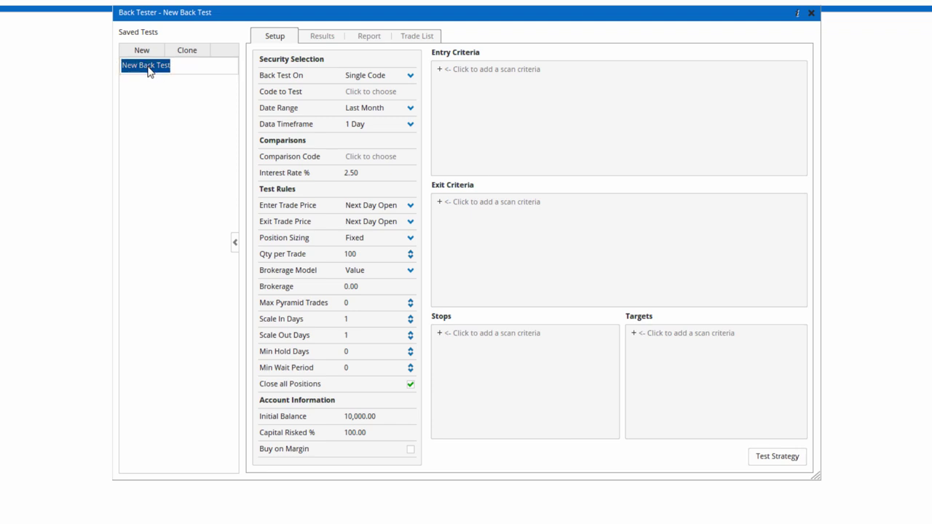
type("MA Crossover")
key("Return")
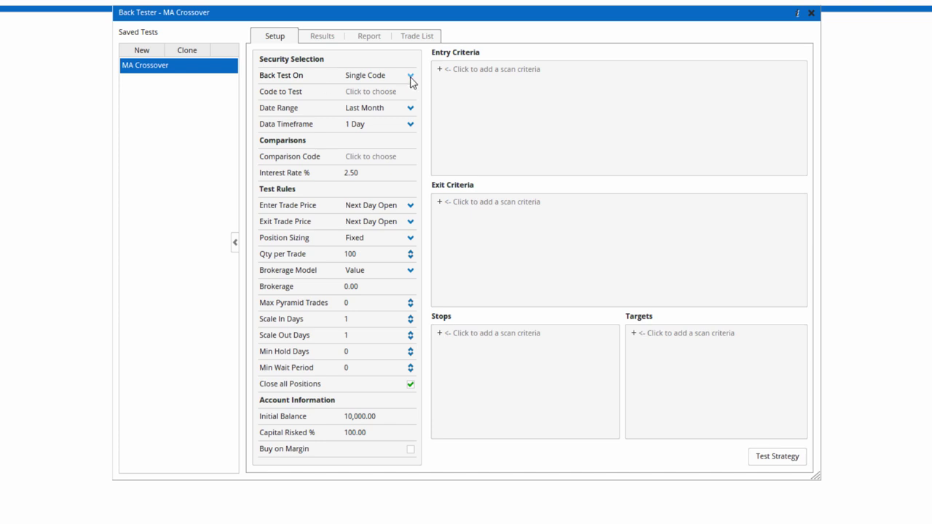
Run the back test on Multiple Codes, choosing the ASX Shares S&P Top 200 list.
left_click(410, 77)
left_click(399, 98)
left_click(410, 92)
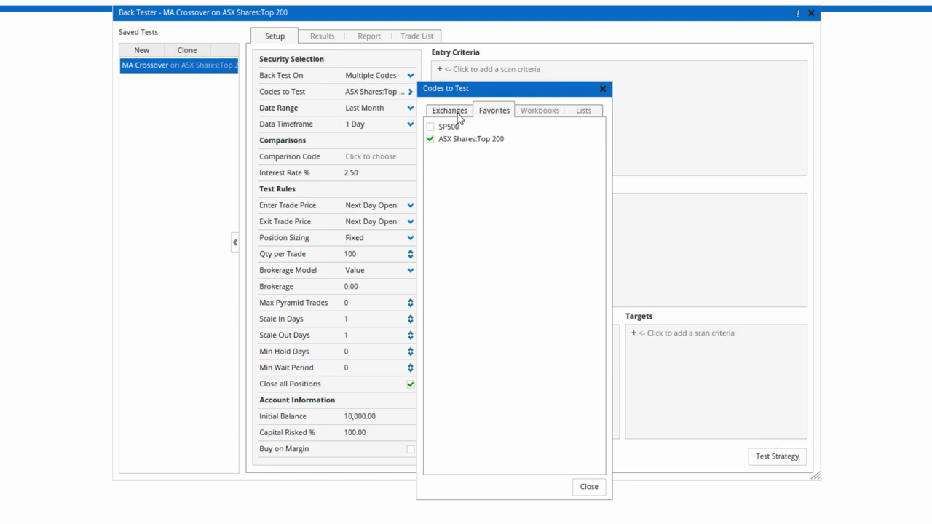
left_click(453, 115)
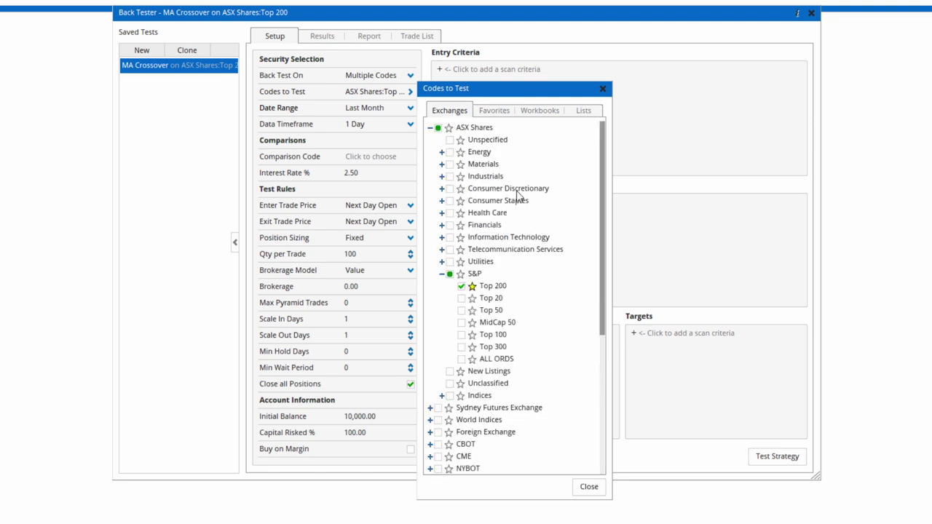
left_click(602, 89)
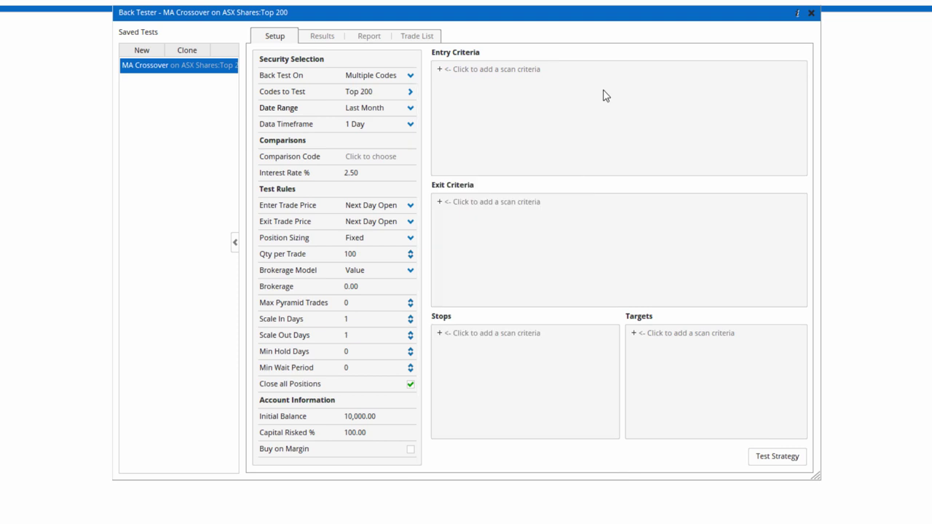
Set the date range to Last 5 Years and the exit trade price to Signal Day Close.
left_click(411, 110)
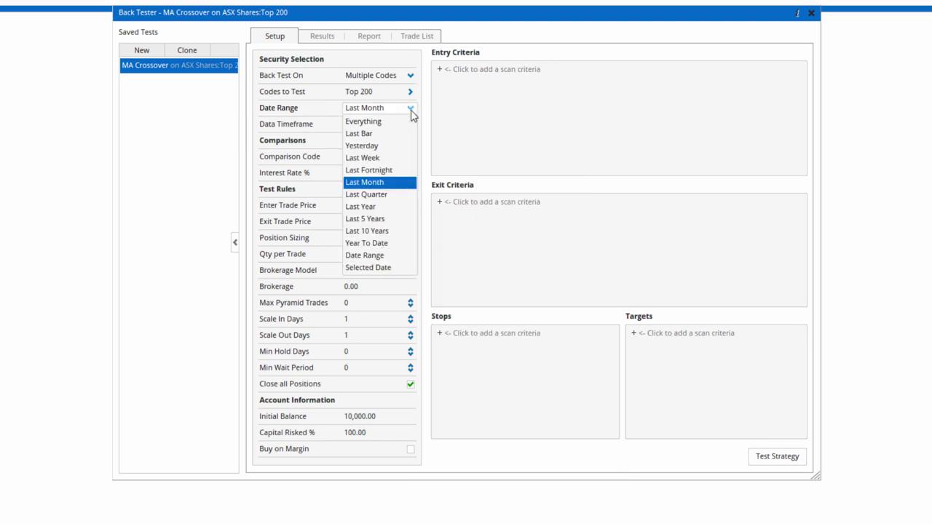
left_click(372, 220)
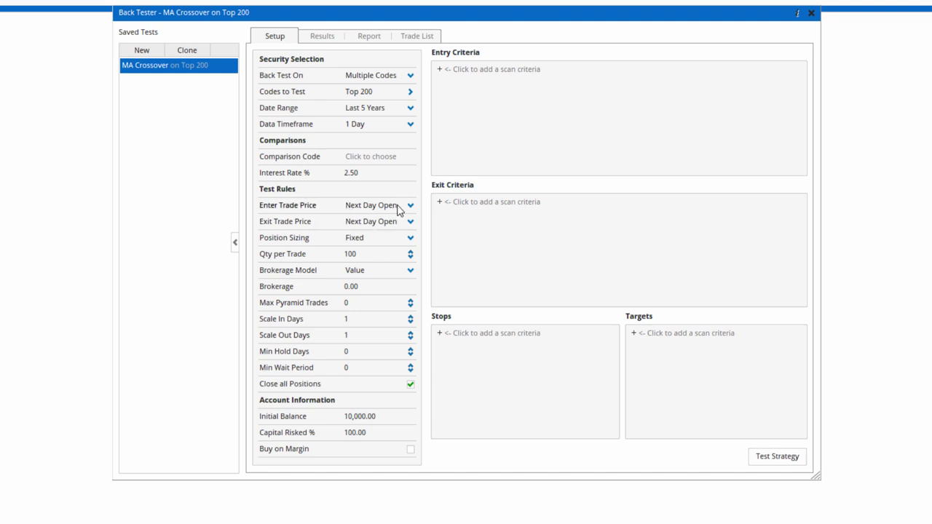
left_click(408, 224)
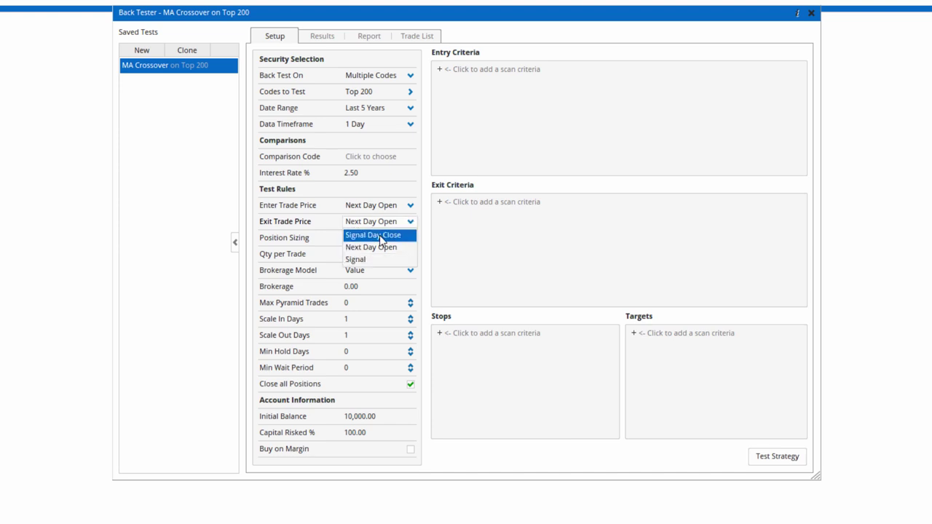
left_click(382, 236)
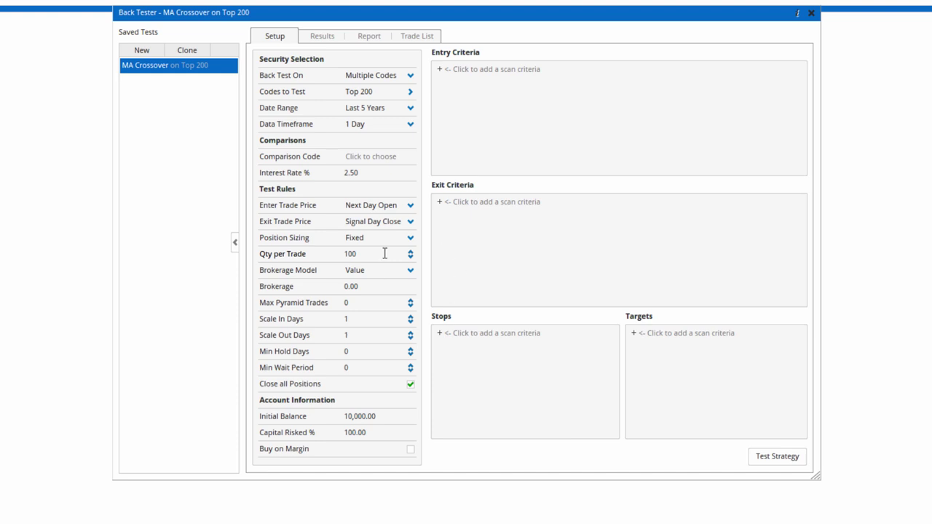
Size positions by Equity Percentage at 5.00 percent per trade.
left_click(410, 239)
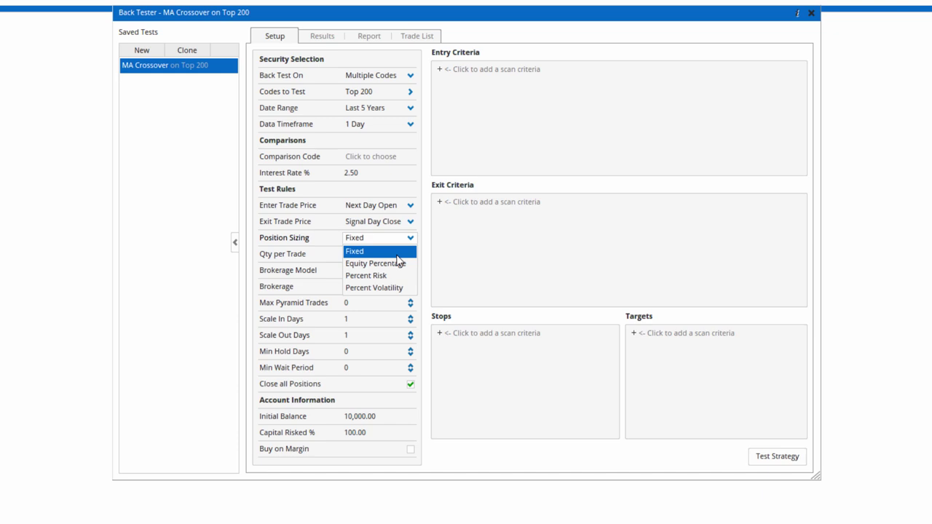
left_click(389, 264)
left_click(371, 256)
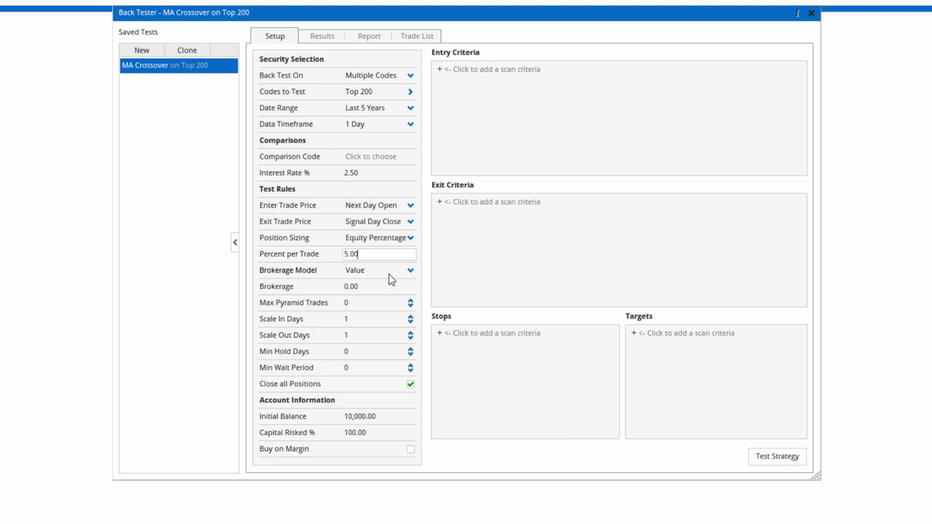
Keep the Value brokerage model and set brokerage to 10 per trade.
left_click(411, 271)
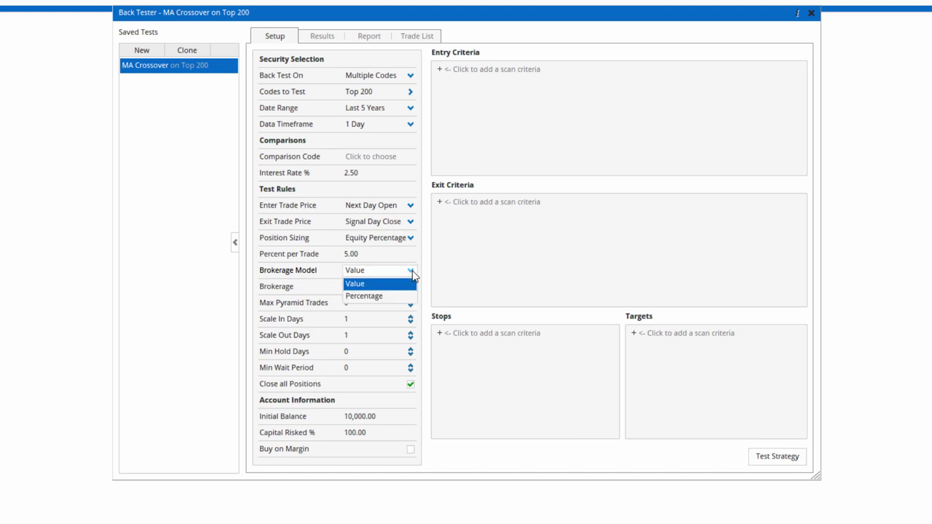
left_click(379, 286)
left_click(375, 288)
double_click(375, 288)
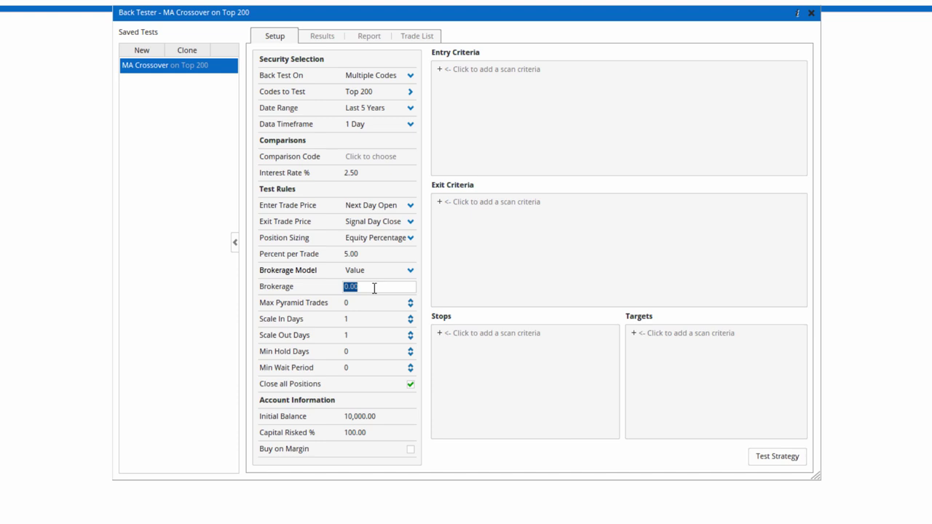
type("10")
key("Return")
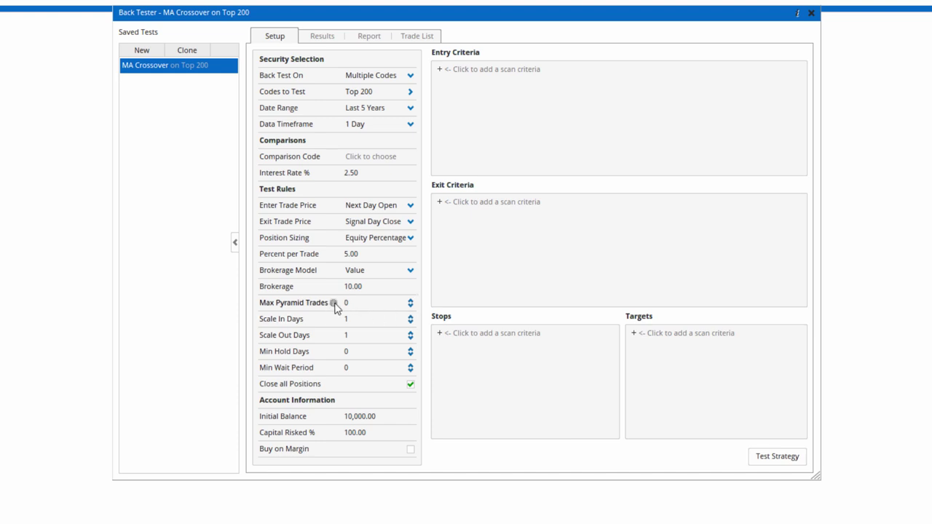
Set the initial balance to 100,000 and leave capital risked at 100%.
mouse_move(334, 308)
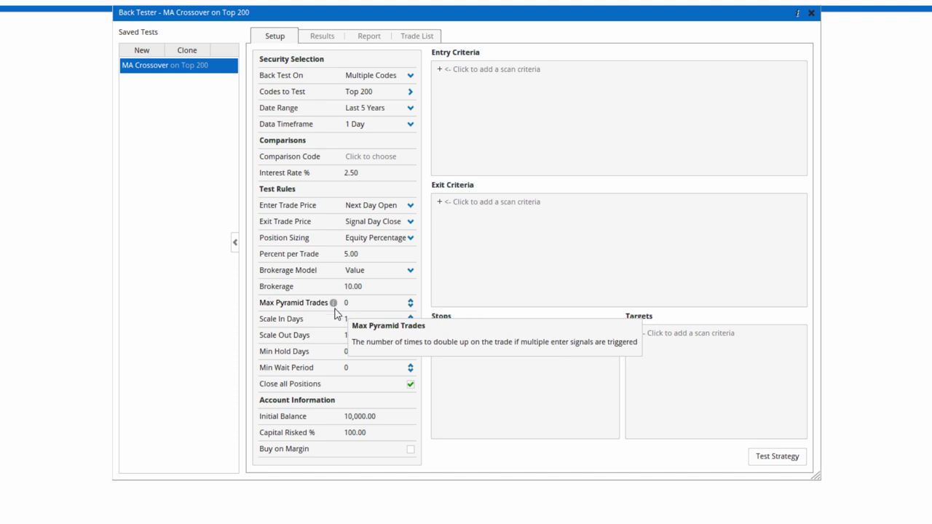
left_click(383, 417)
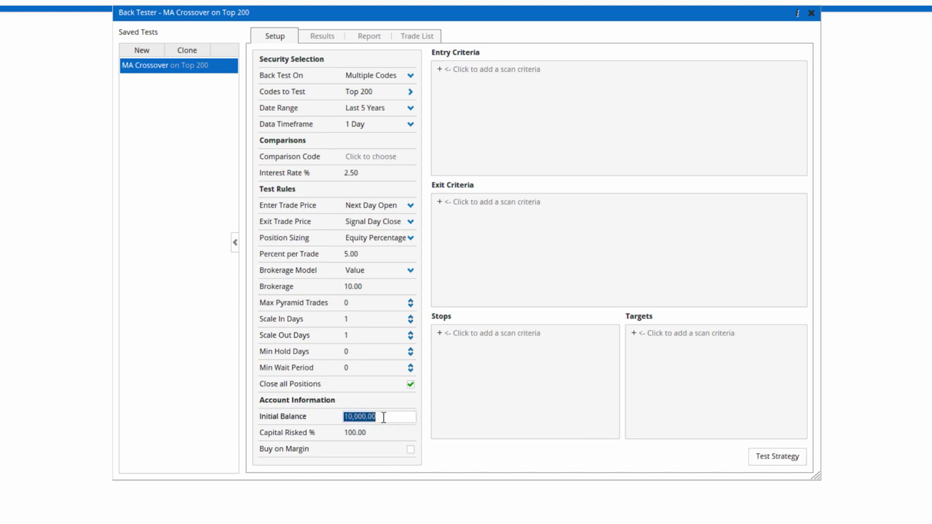
type("100000")
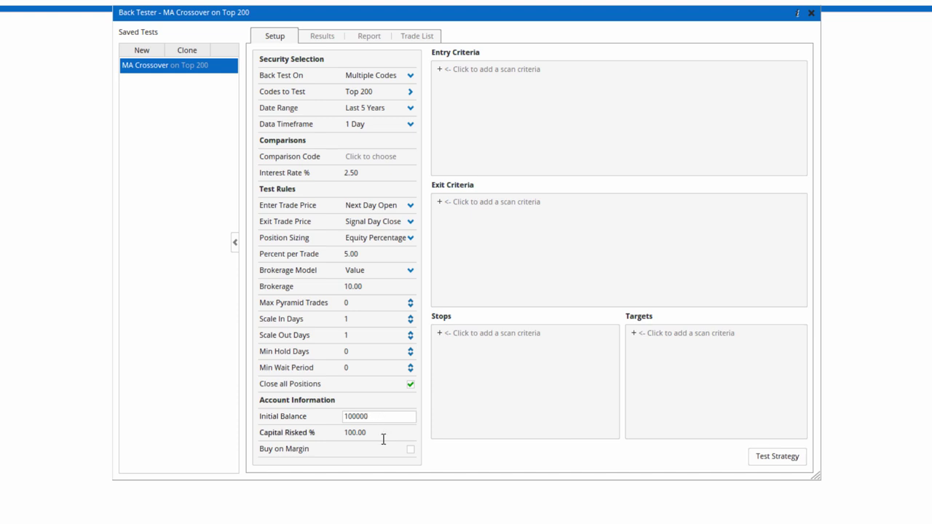
left_click(382, 436)
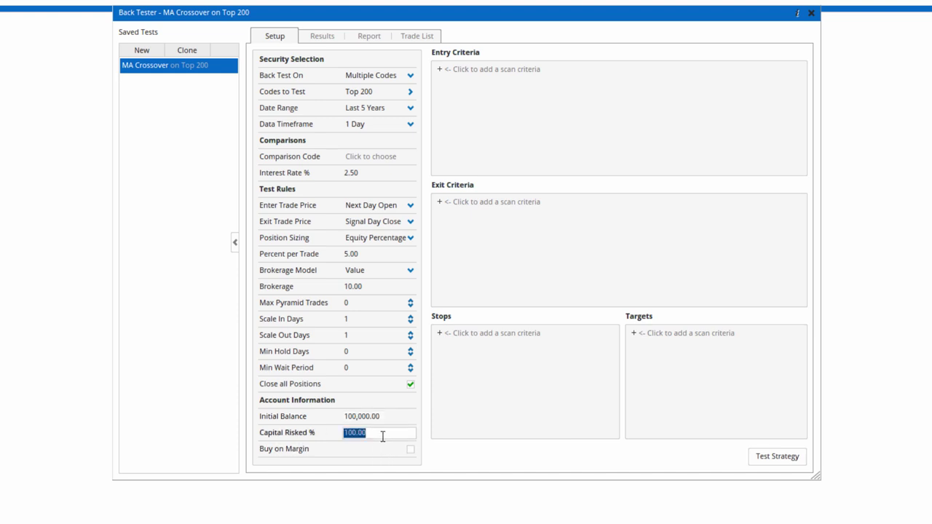
left_click(424, 429)
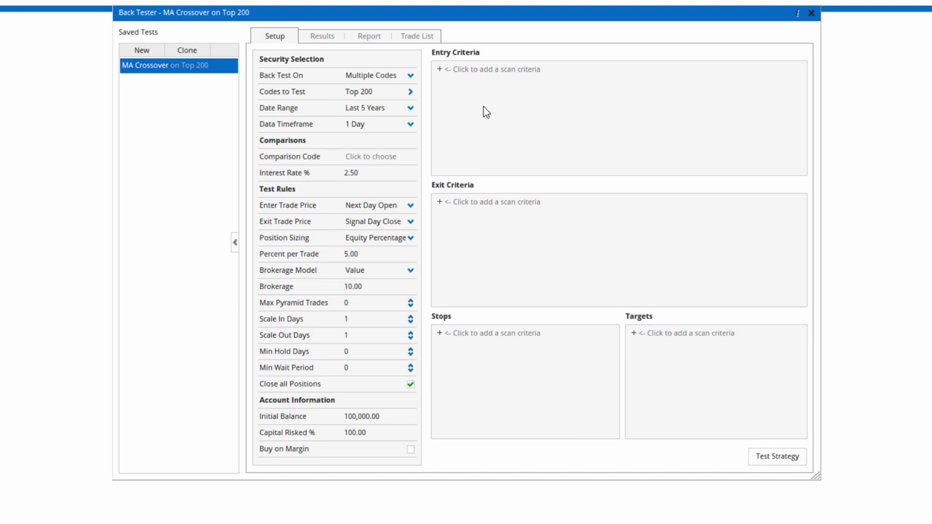
Add an entry criterion and filter the criteria list with 'ma c'.
left_click(440, 71)
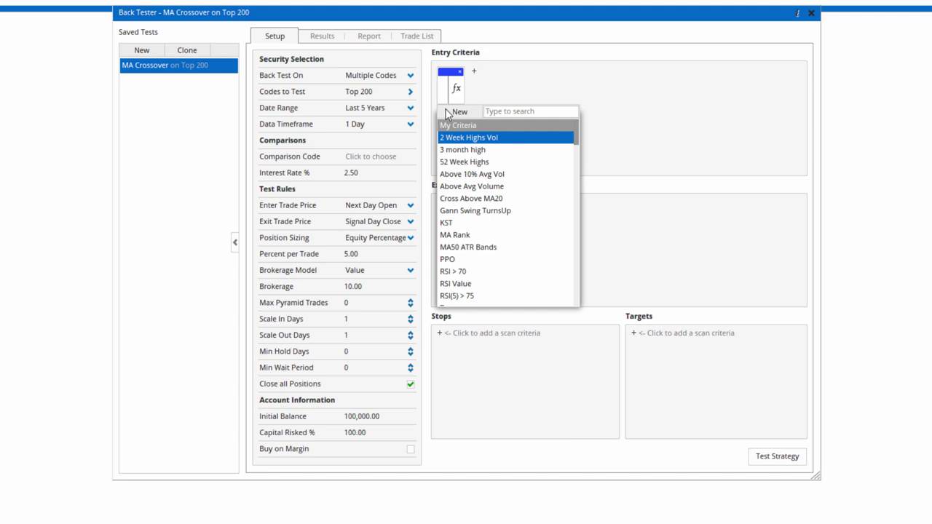
left_click(505, 113)
type("m")
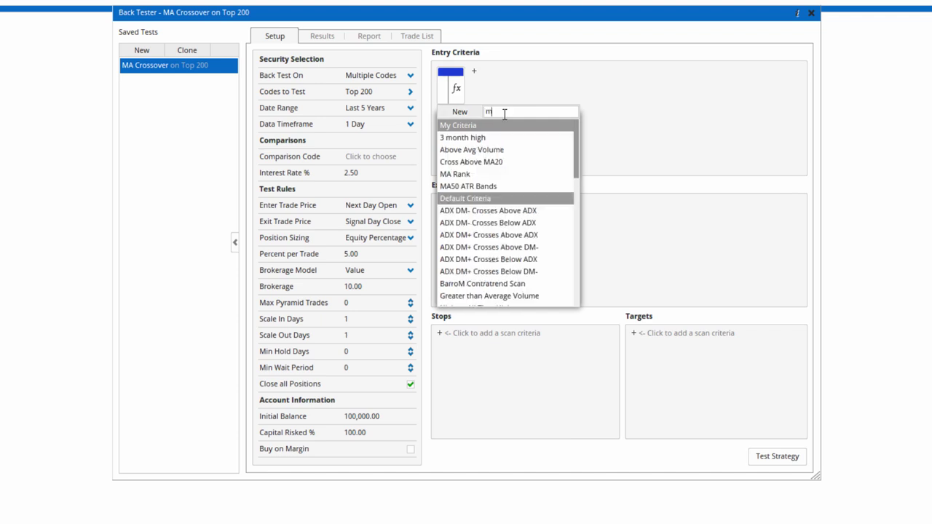
type("a c")
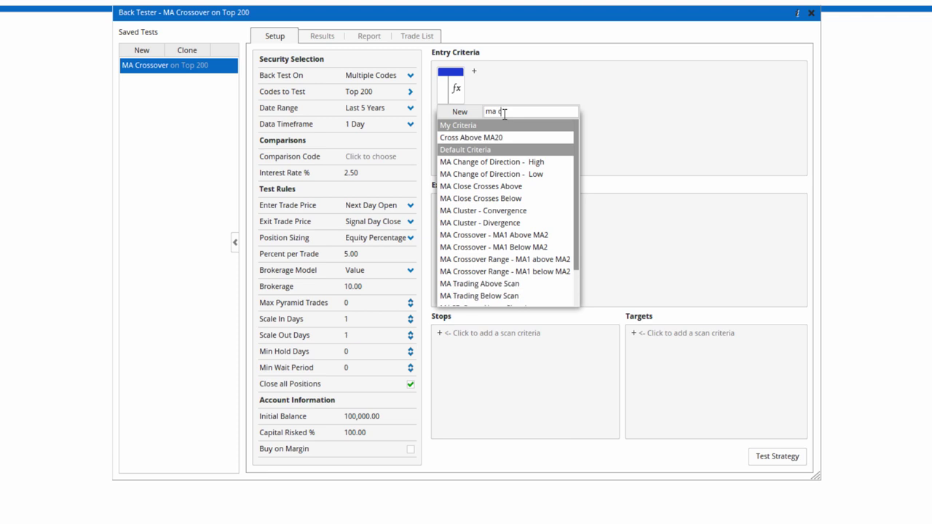
Use MA Crossover - MA1 Above MA2 as entry, with the first MA at 20 bars on Close.
left_click(481, 236)
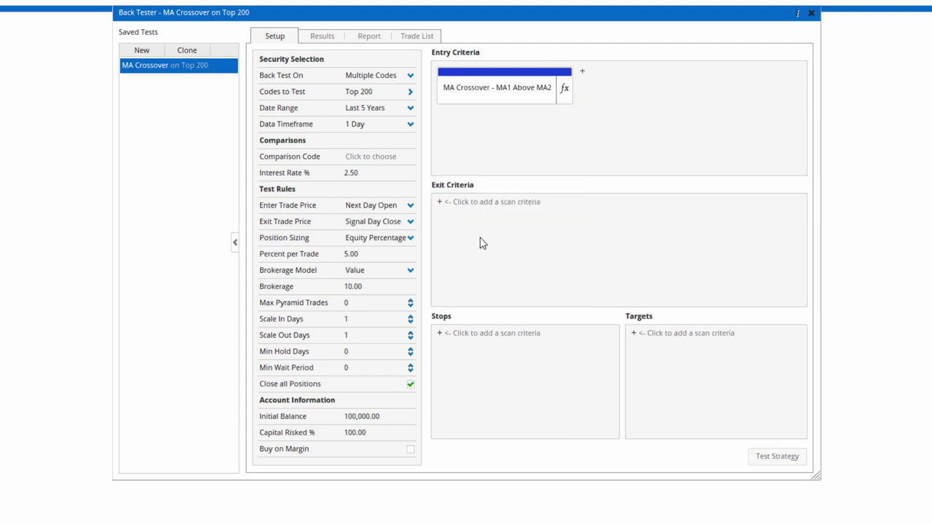
left_click(562, 93)
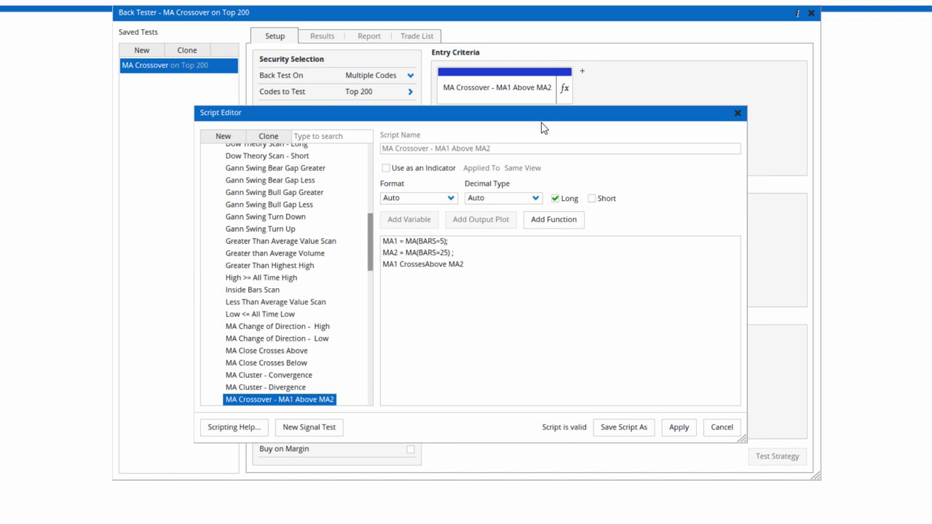
left_click_drag(536, 119, 539, 127)
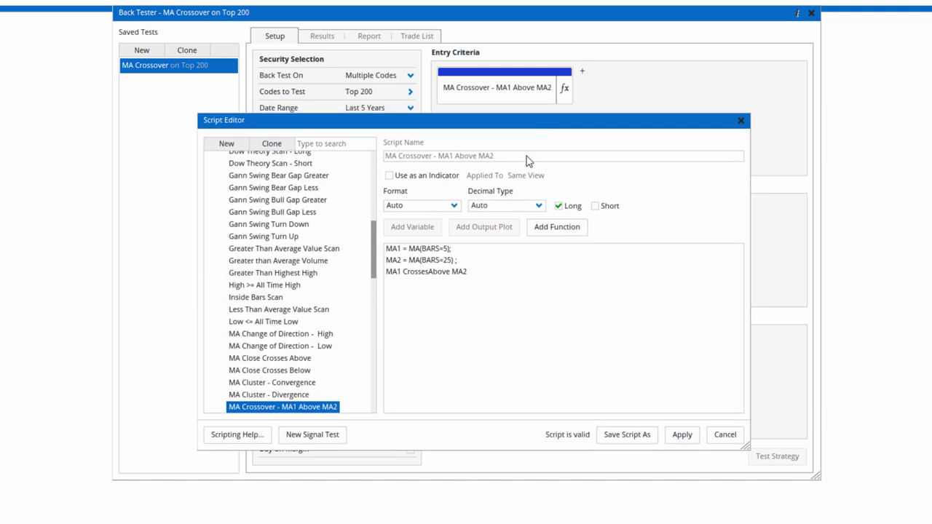
left_click(417, 250)
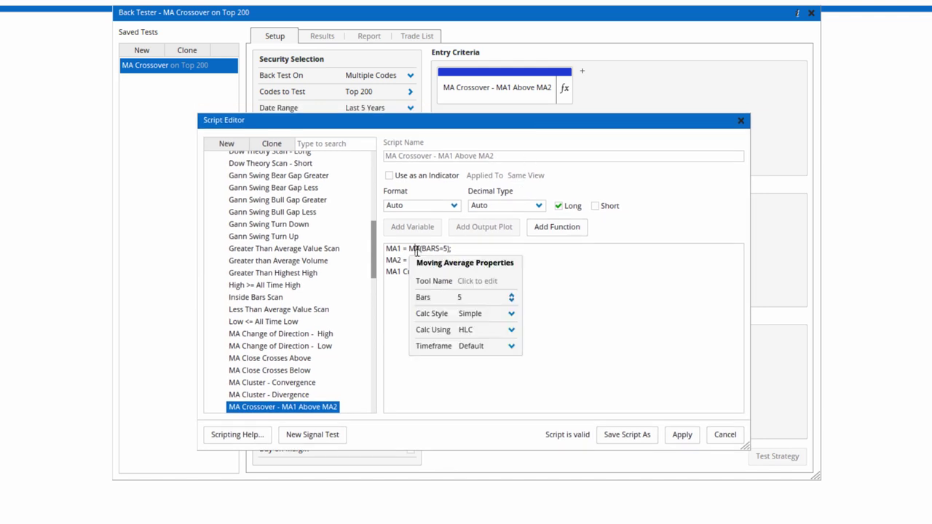
left_click(474, 298)
type("20")
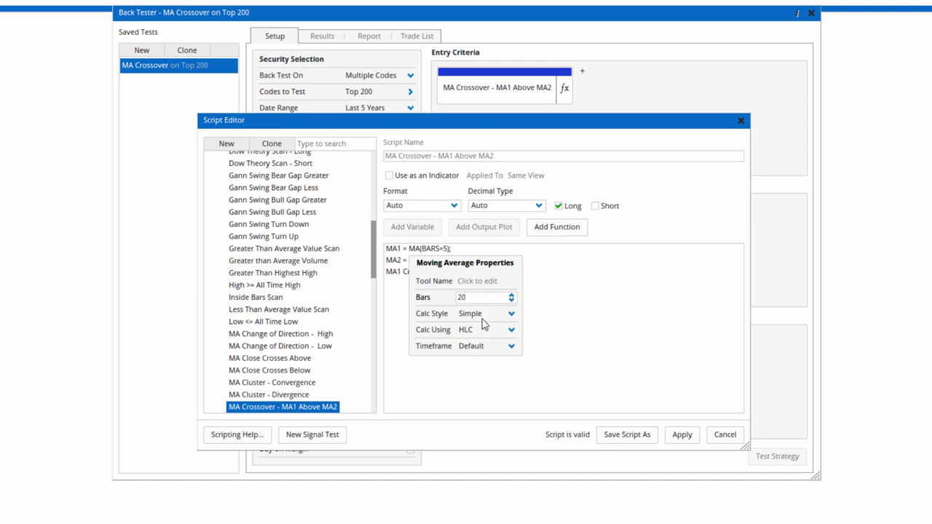
left_click(512, 330)
left_click(484, 353)
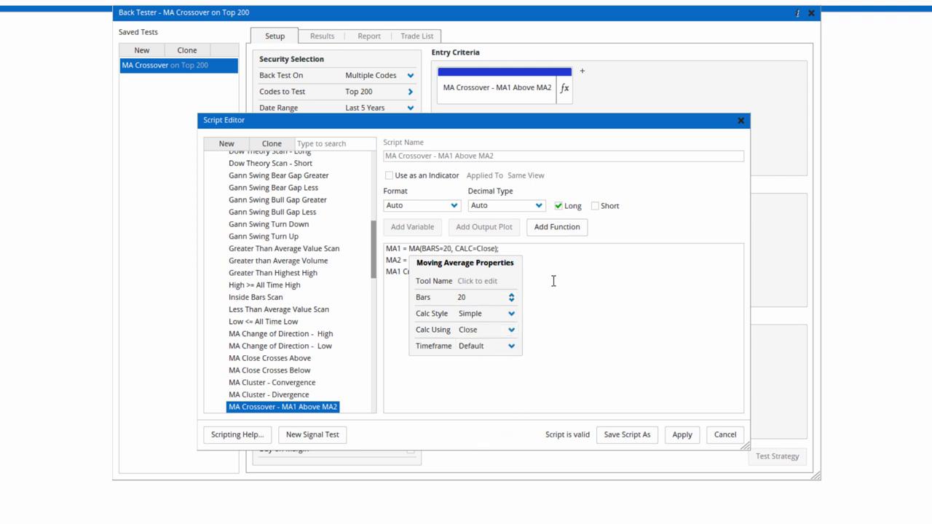
Set the second MA to 50 bars on Close and apply the updated crossover script.
mouse_move(422, 264)
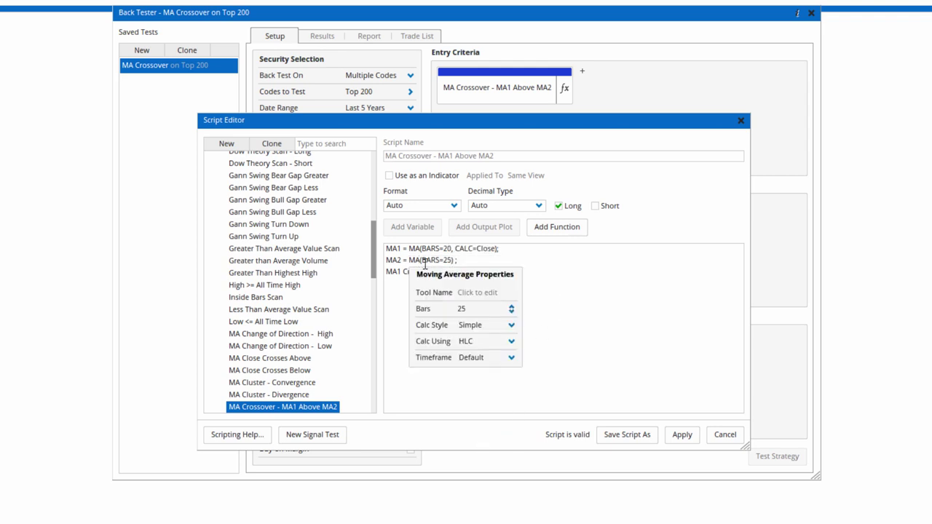
left_click(477, 308)
type("50")
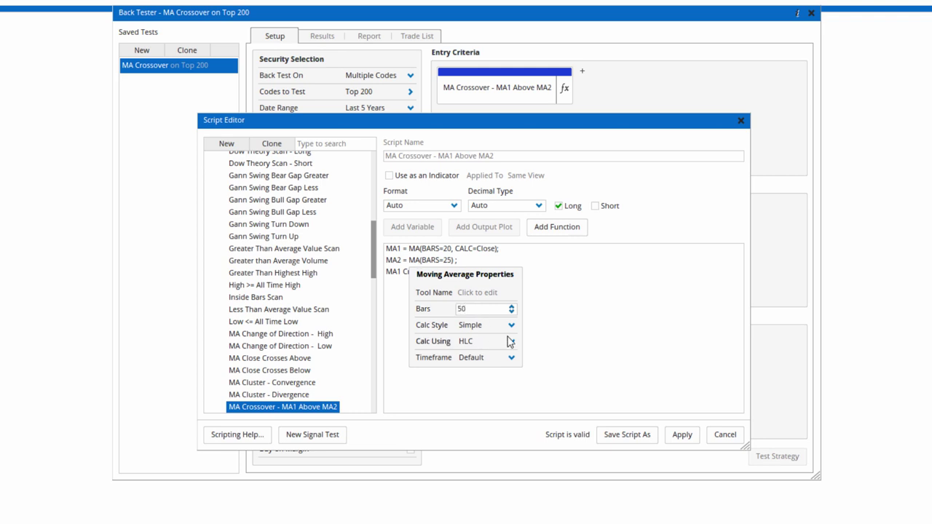
left_click(510, 341)
left_click(475, 367)
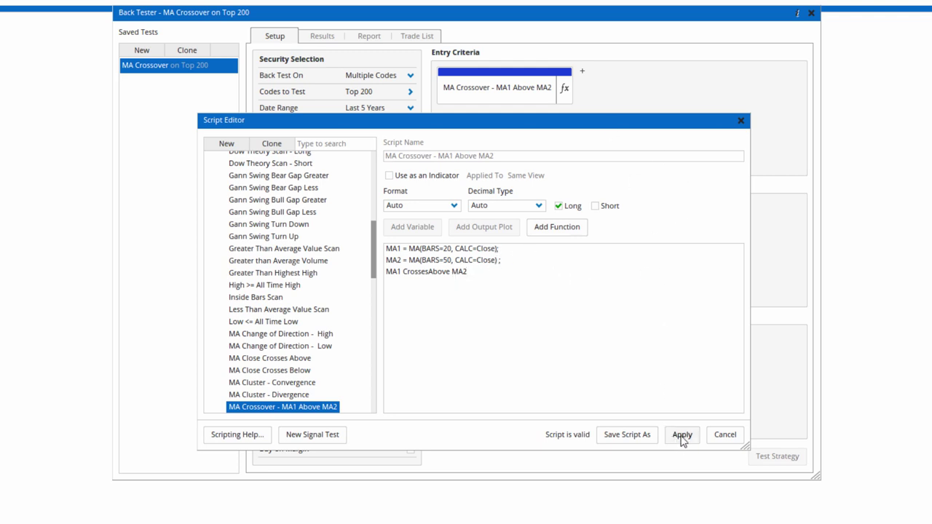
left_click(682, 437)
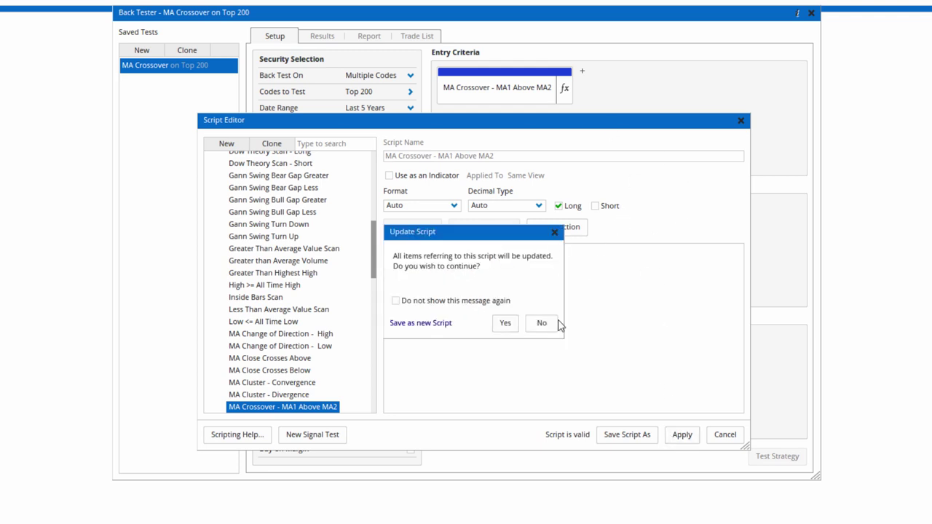
left_click(508, 327)
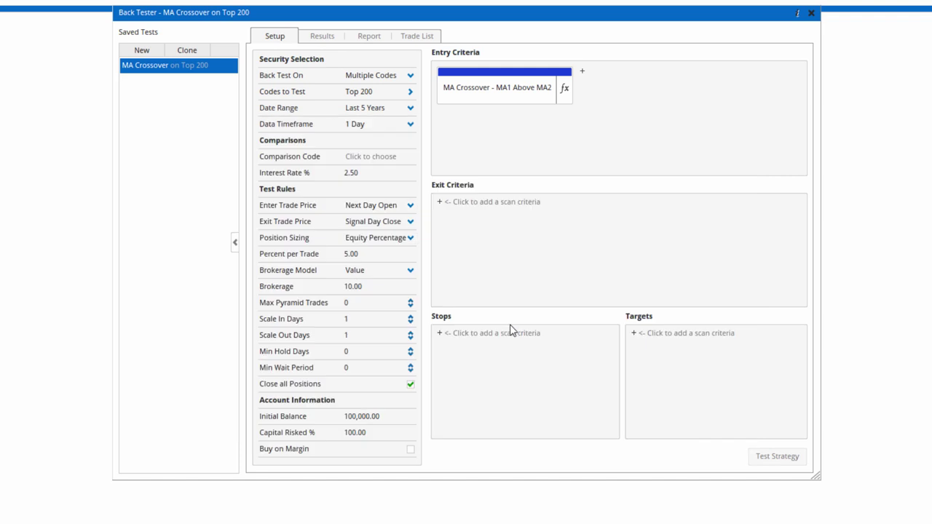
Add a new exit criterion script reading RSI() CrossesBelow 25.
left_click(440, 204)
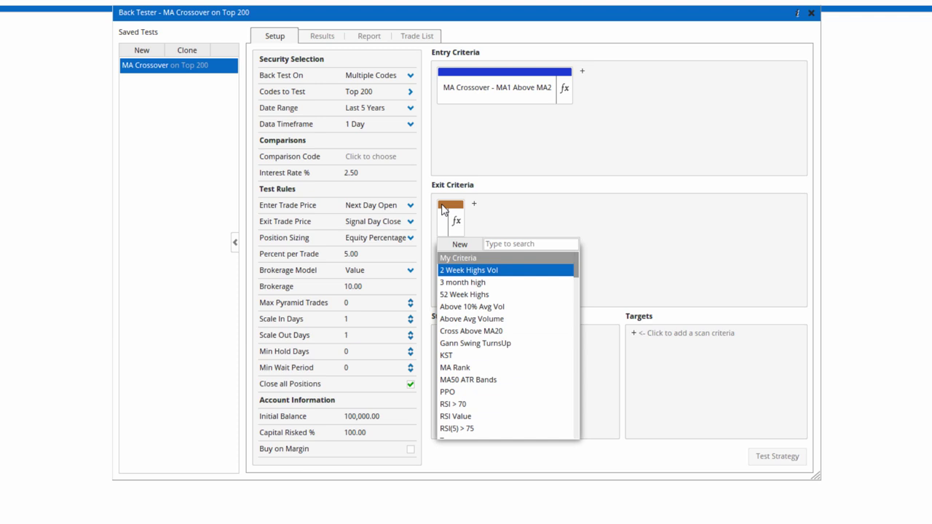
left_click(501, 245)
type("rsi")
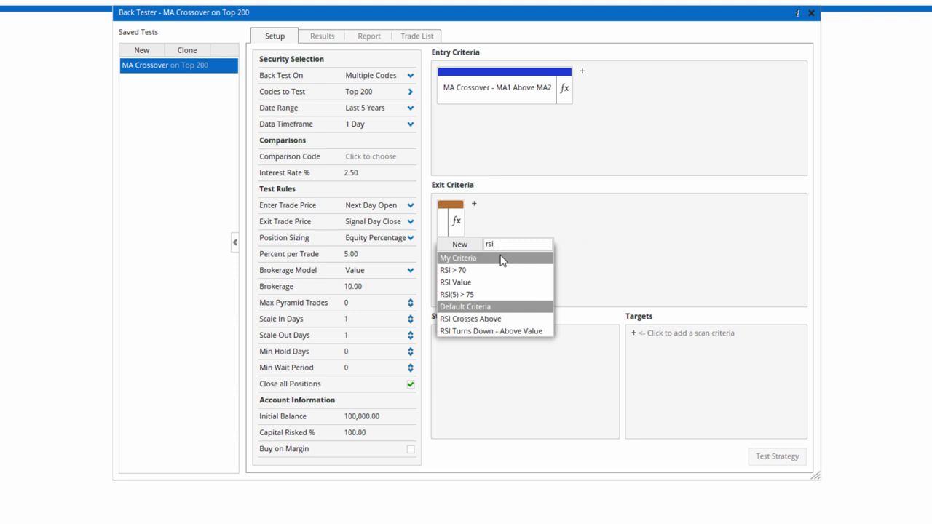
left_click(488, 230)
left_click(447, 205)
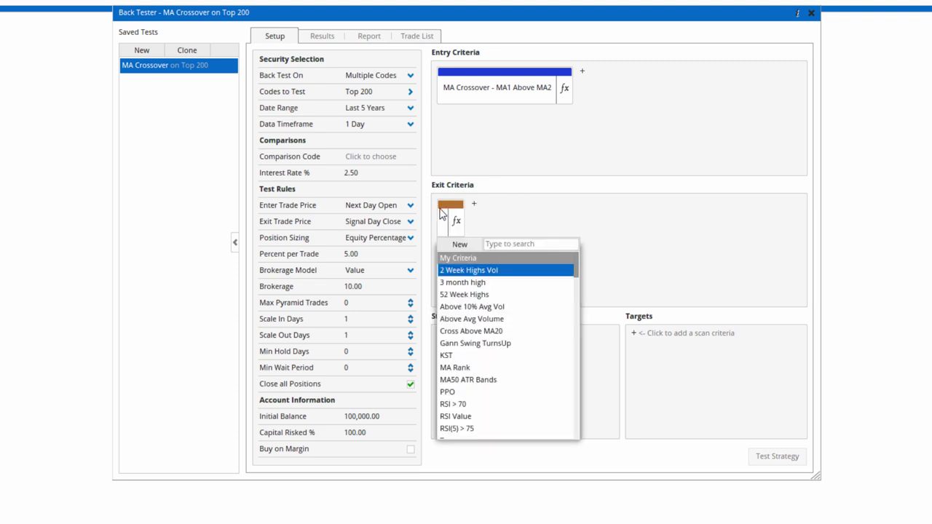
left_click(458, 243)
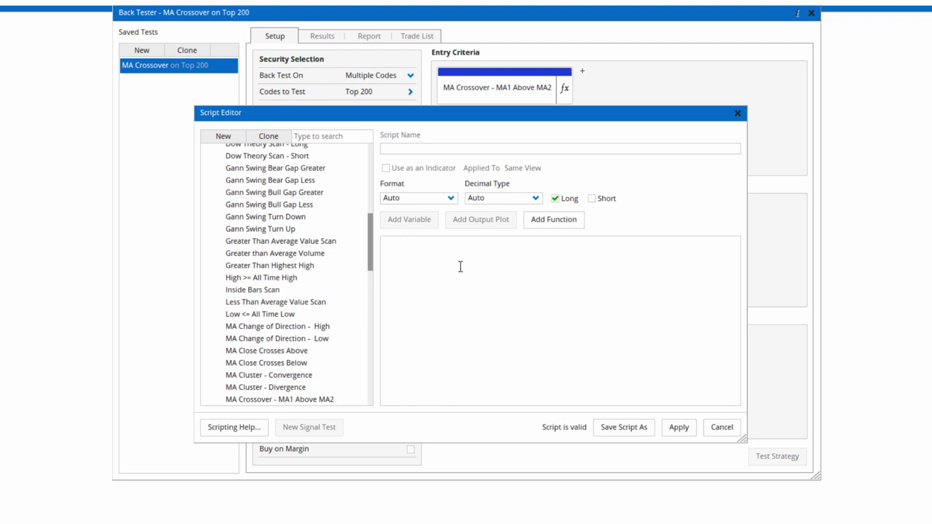
type("RSI()")
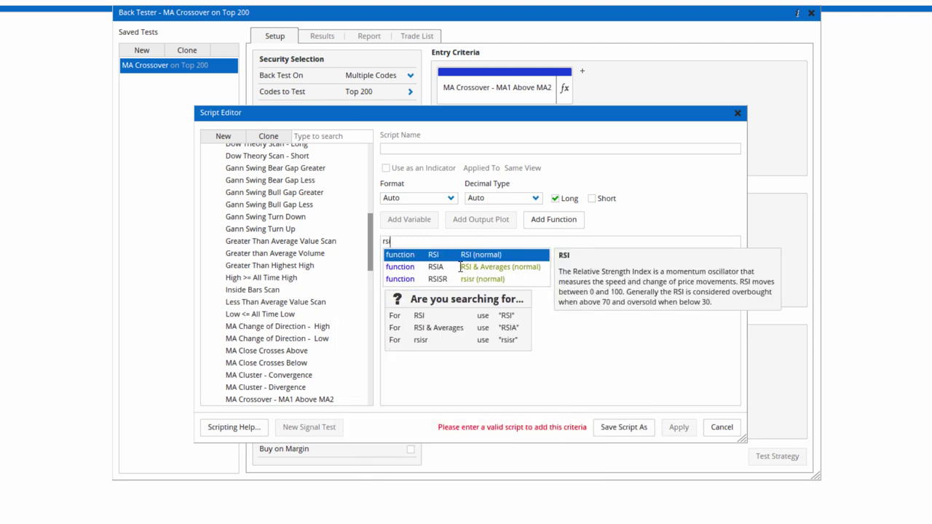
type(" cros")
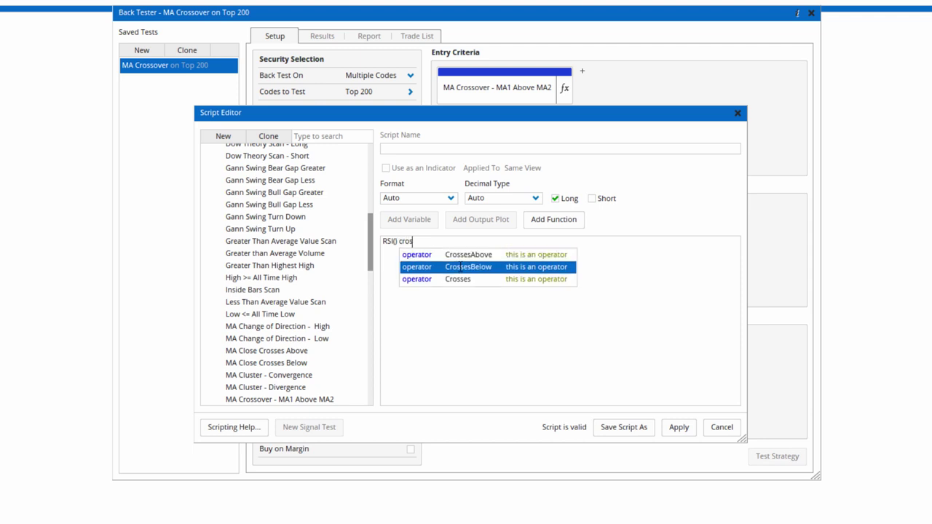
left_click(460, 267)
type("25")
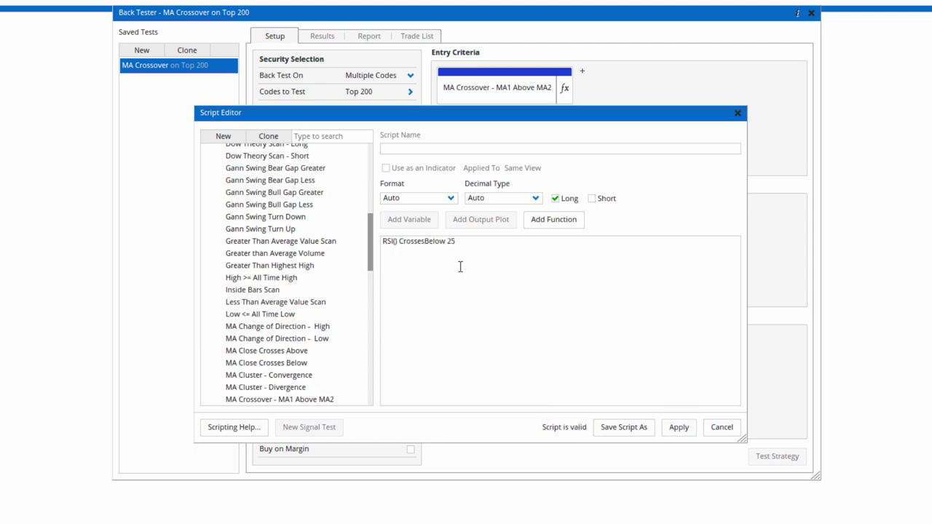
Set the RSI to 5 bars and apply the exit script.
left_click(394, 241)
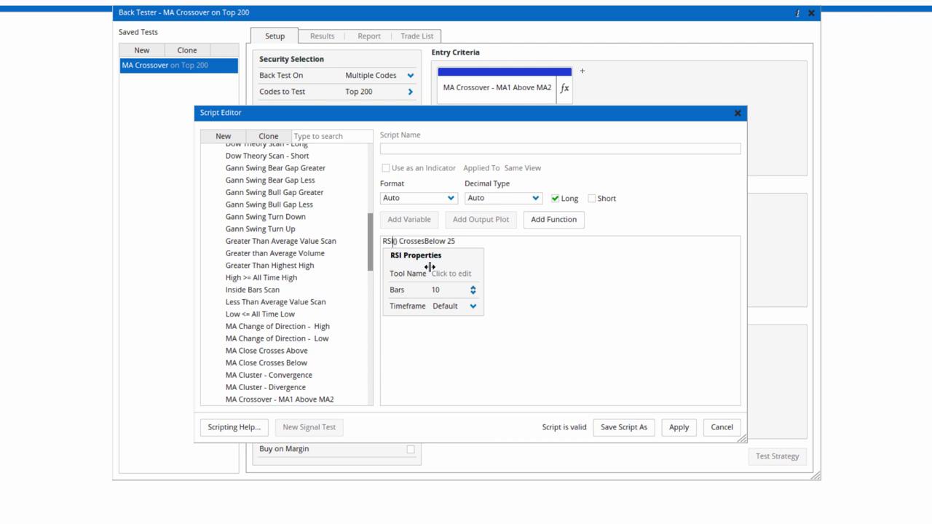
double_click(445, 290)
type("5")
left_click(519, 242)
left_click(679, 428)
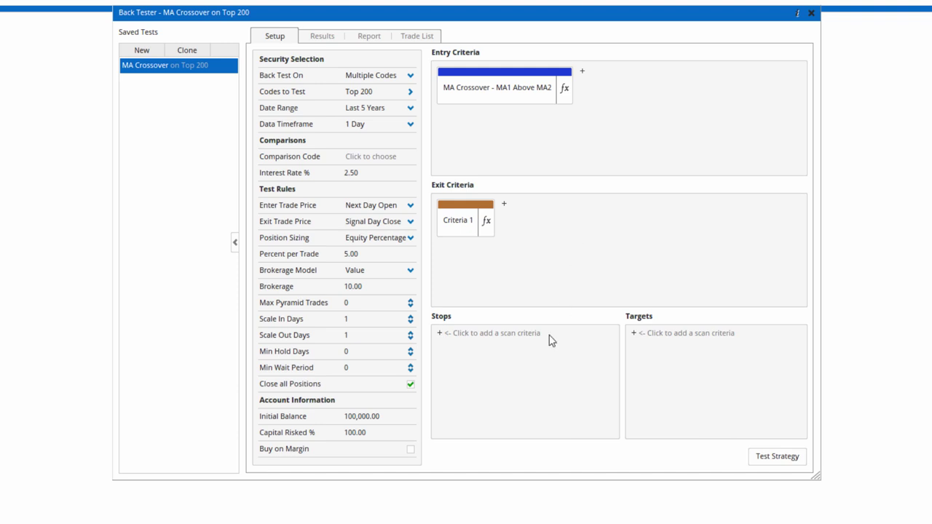
Leave Stops and Targets empty and run the back test with Test Strategy.
left_click(440, 335)
mouse_move(485, 402)
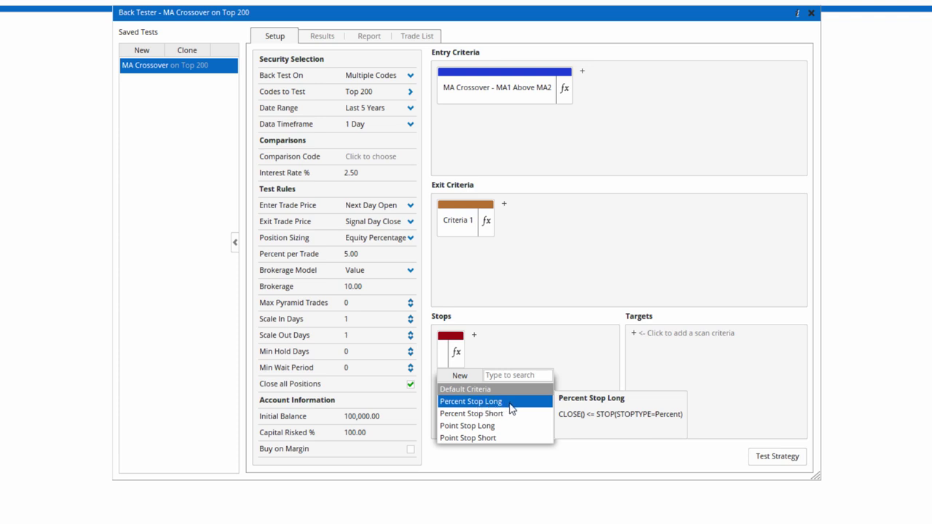
left_click(482, 350)
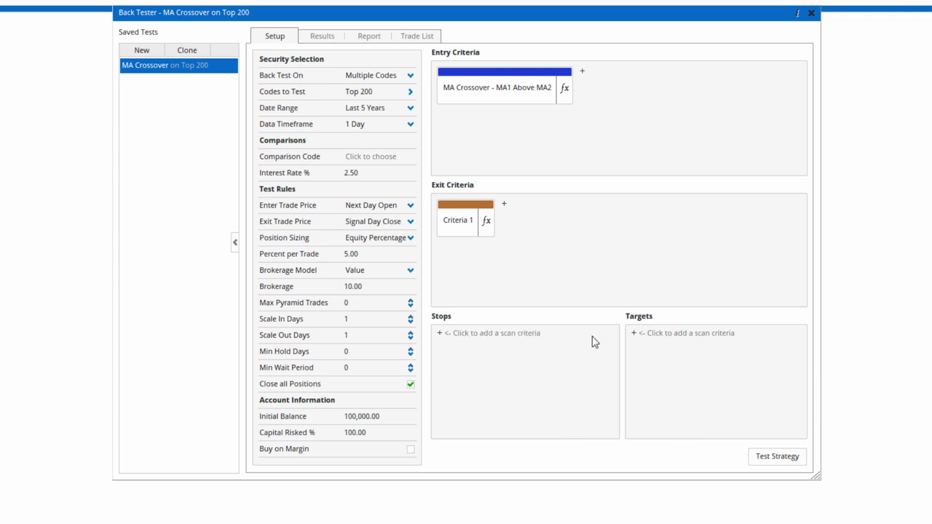
left_click(633, 333)
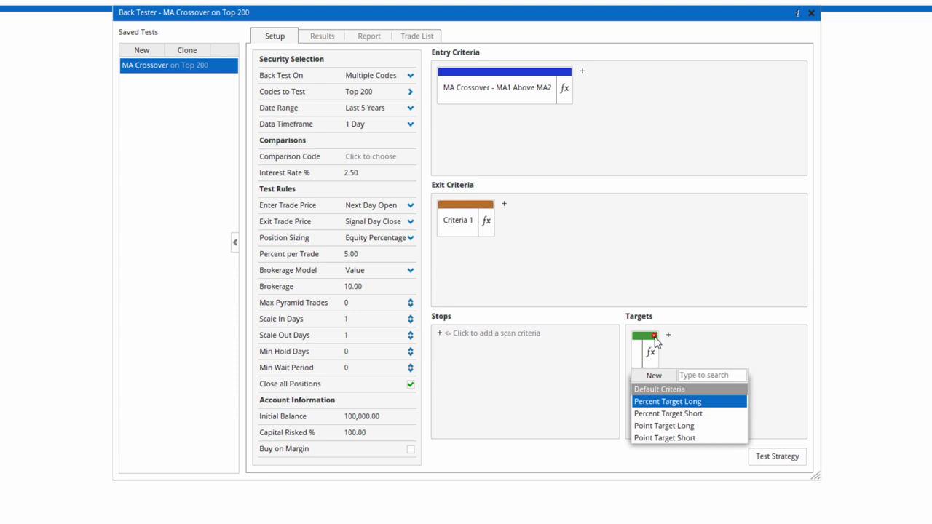
left_click(648, 341)
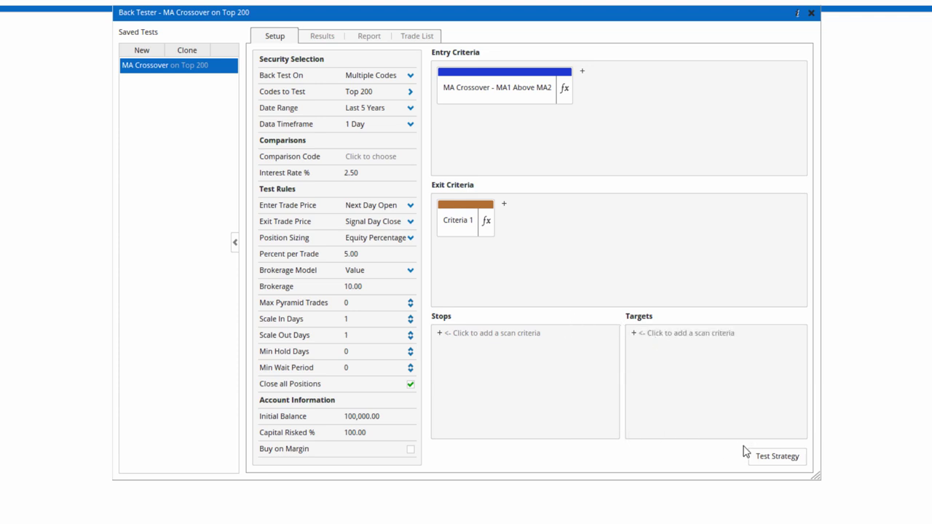
left_click(773, 463)
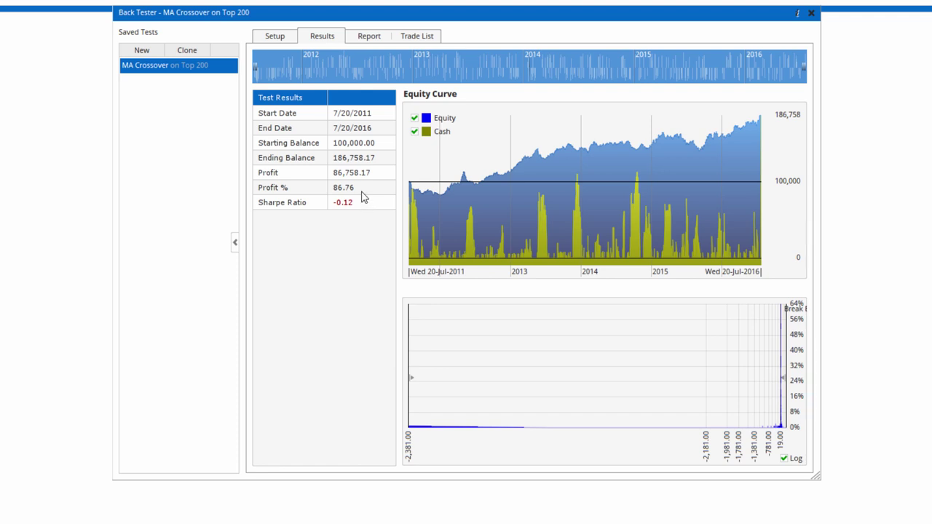
Review the Report statistics, then display the Trade List of buys and sells.
left_click(370, 38)
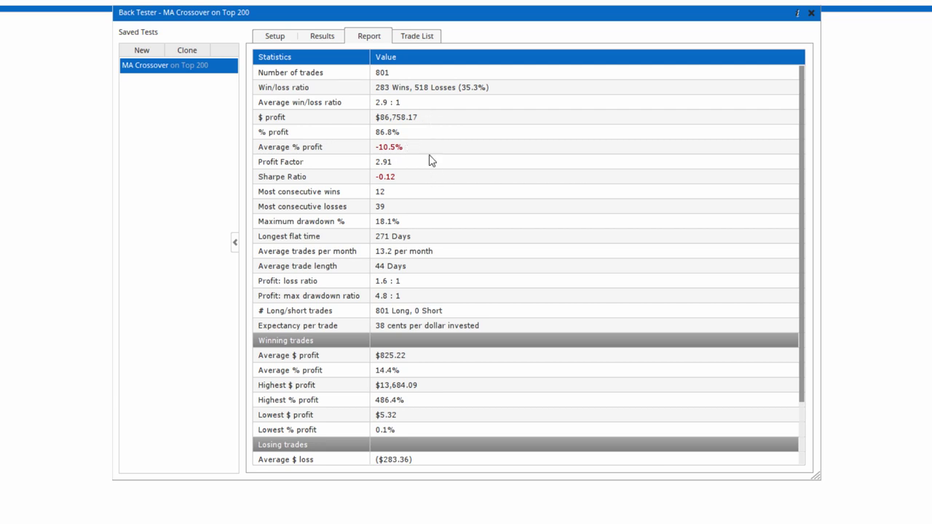
left_click(413, 39)
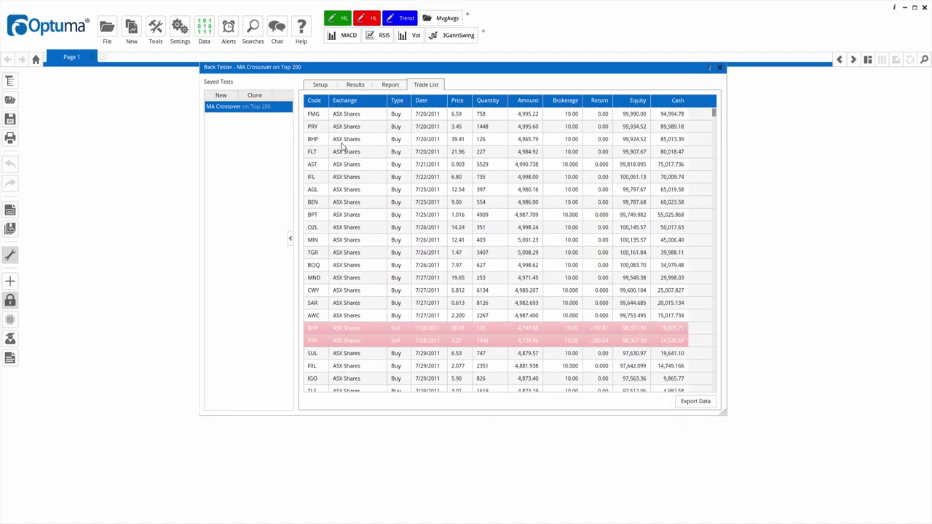
Open the BHP trade's chart, close the Back Tester, and zoom out to view 2010–2016 trade arrows.
left_click(341, 142)
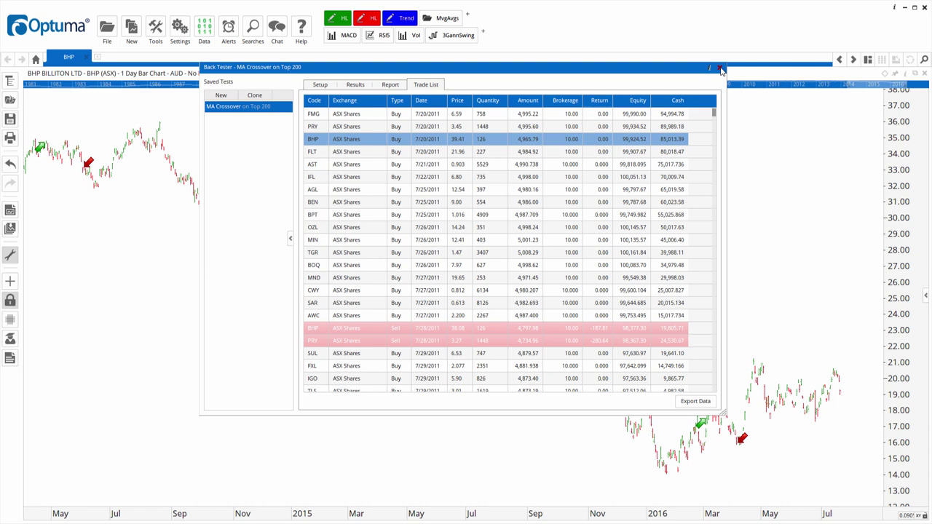
left_click(720, 69)
scroll(590, 183, "down", 3)
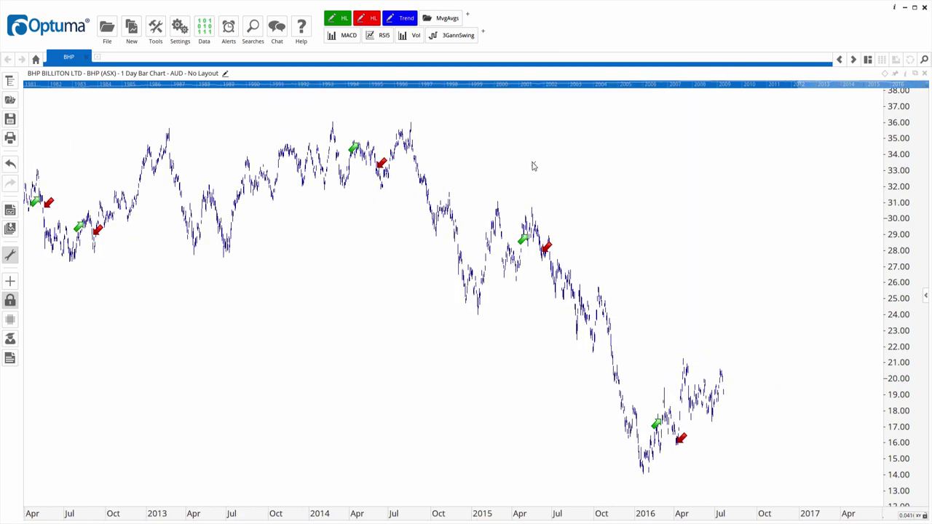
scroll(532, 166, "down", 4)
left_click_drag(639, 158, 603, 159)
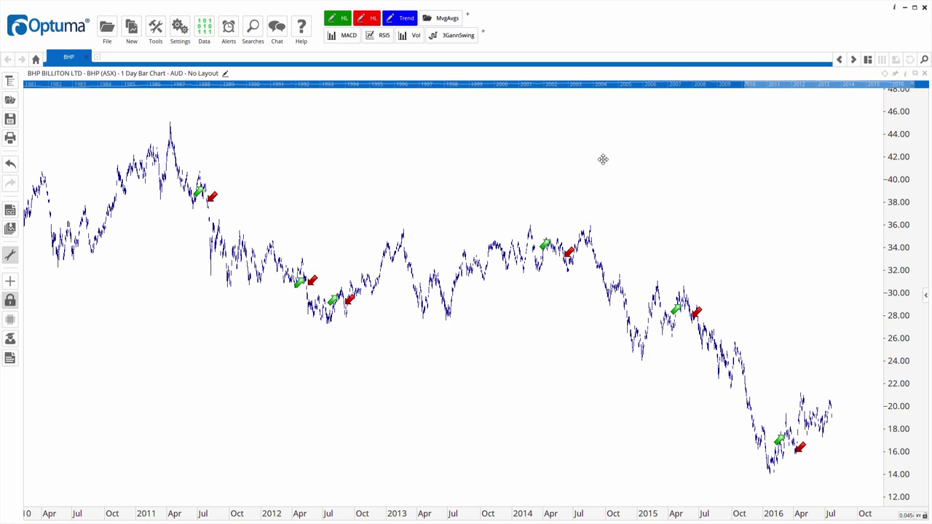